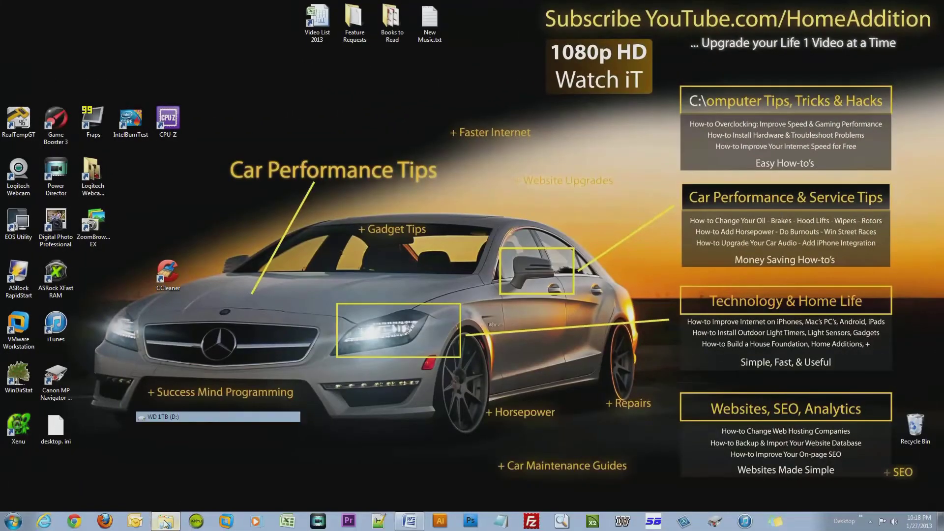
- Select the Windows folder on drive D: and bring up its context menu
left_click(166, 521)
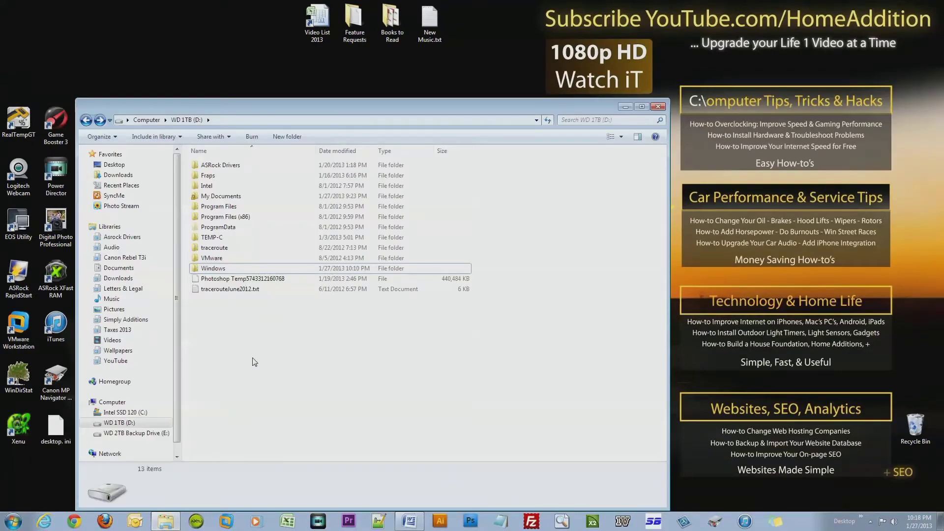
left_click(154, 422)
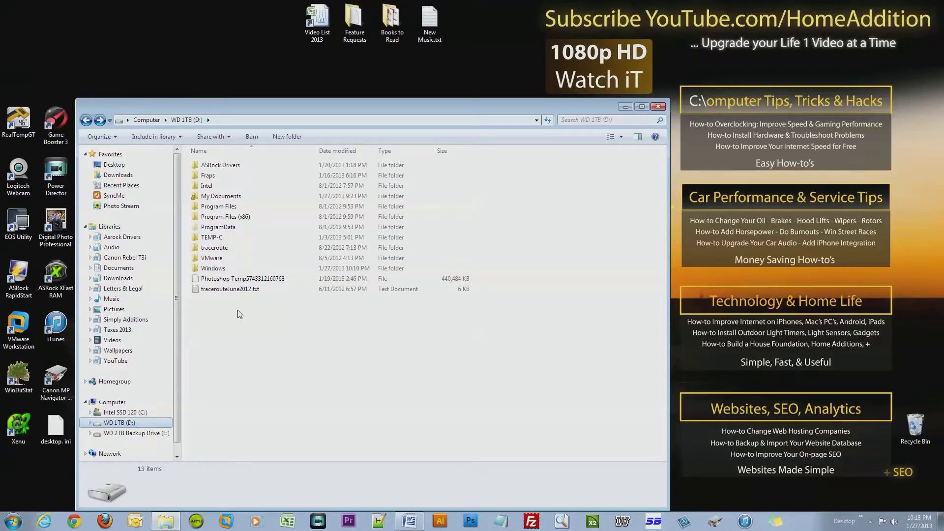
left_click(213, 271)
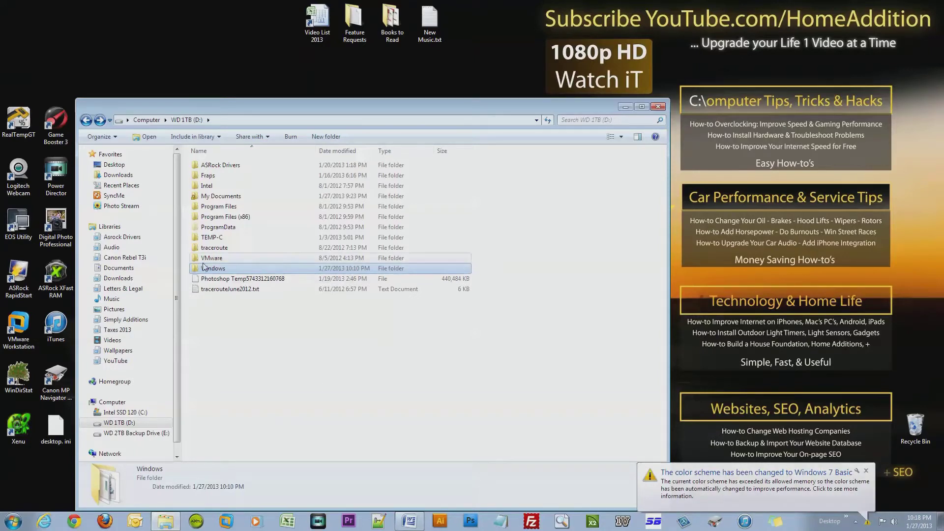
mouse_move(218, 271)
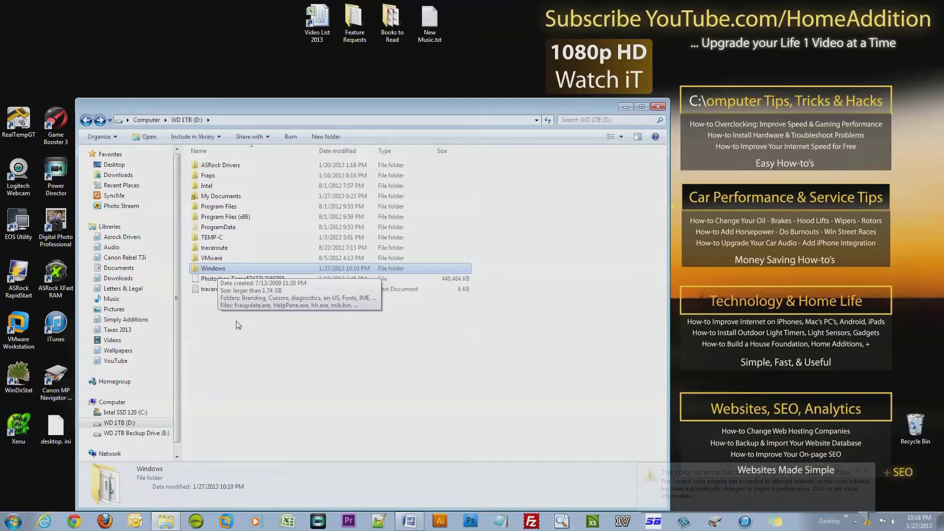
left_click(239, 339)
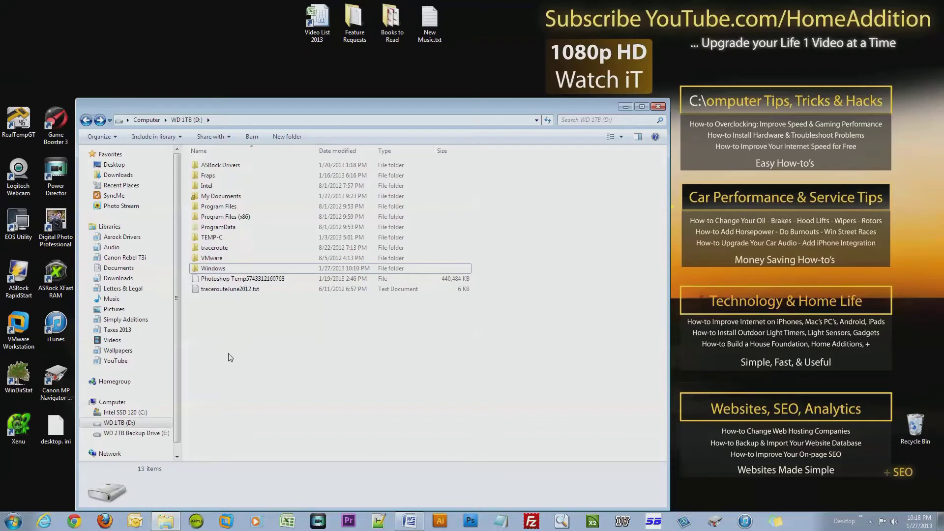
left_click(214, 272)
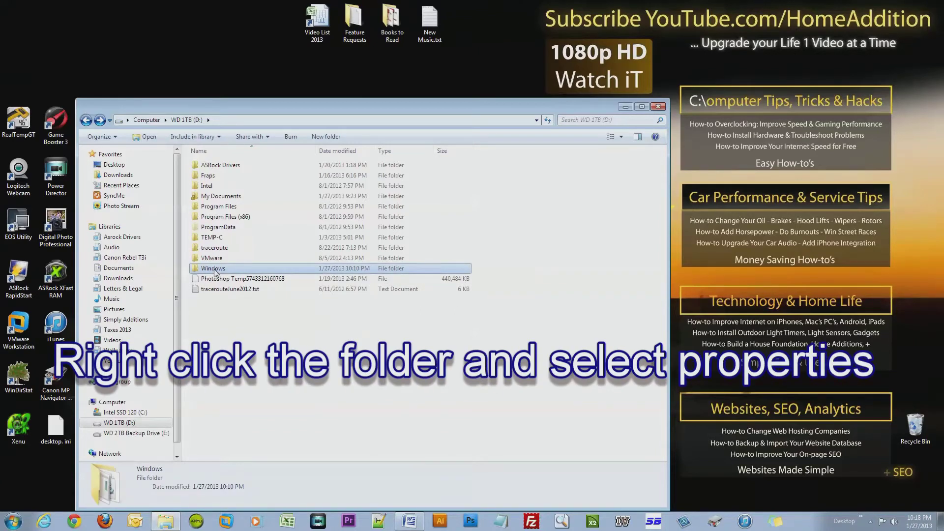
right_click(215, 271)
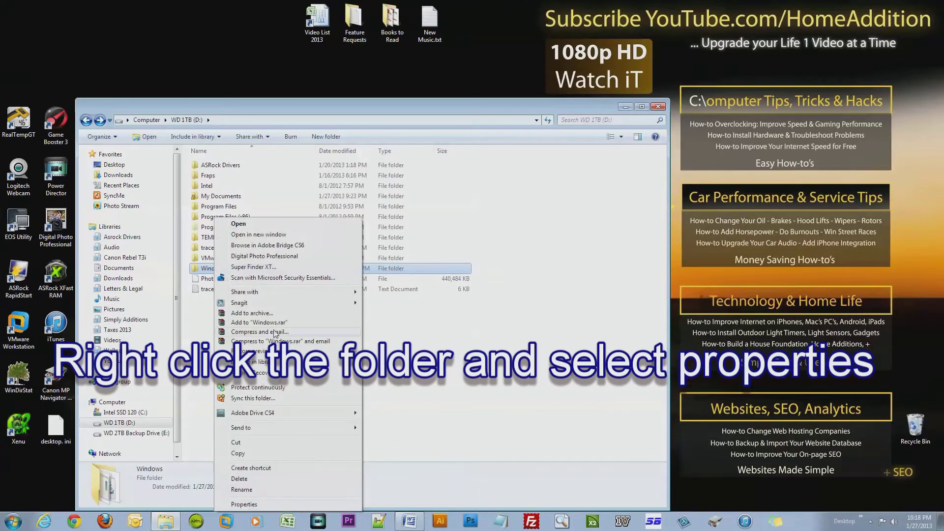
- Reach the Advanced Security Settings for D:\Windows through Properties and its Security tab
left_click(255, 504)
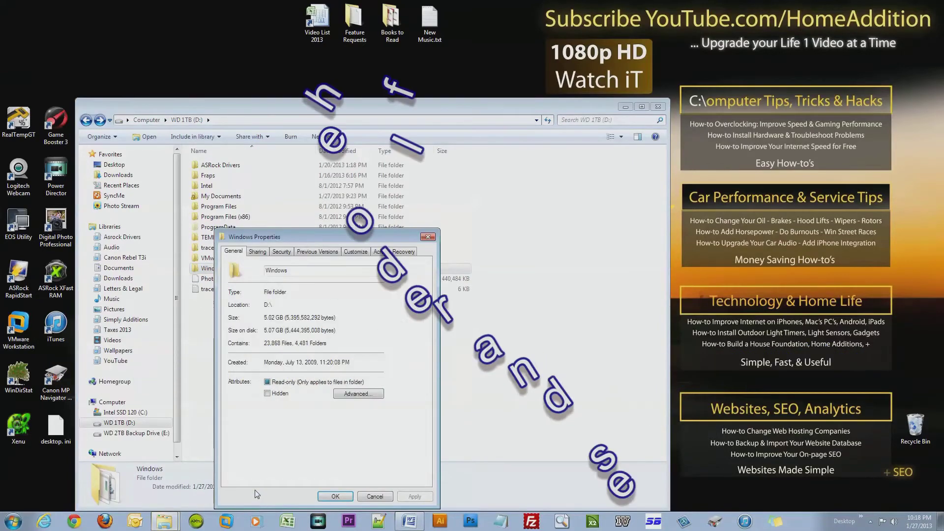
left_click(281, 254)
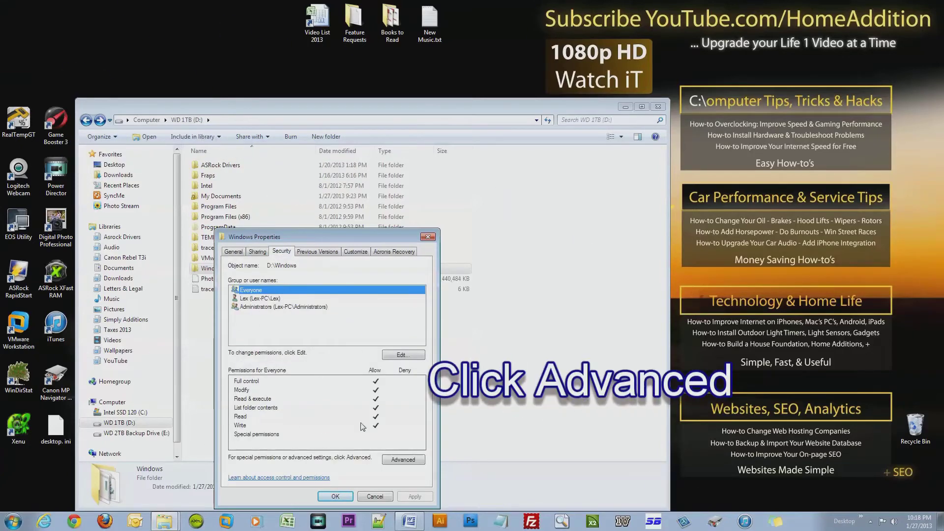
left_click(404, 461)
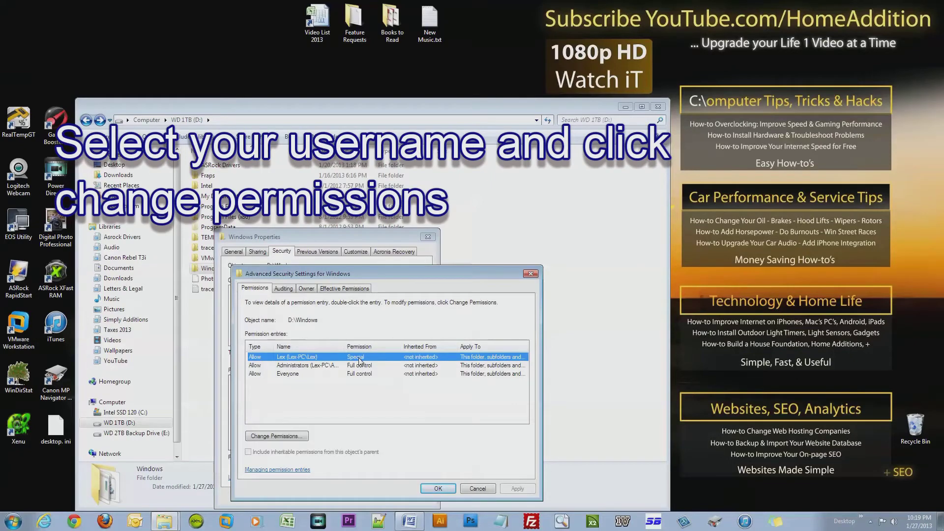
- Switch to Change Permissions and open the user's own permission entry for editing
left_click(287, 437)
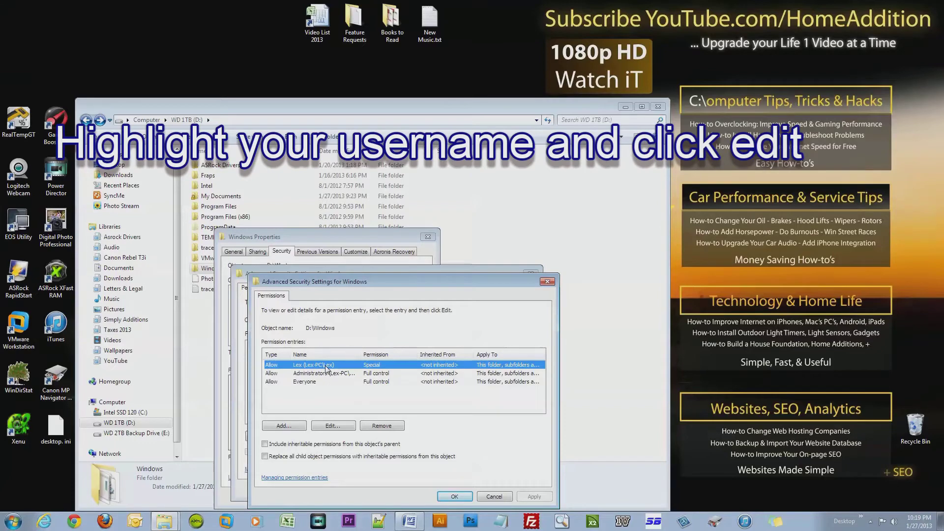
left_click(333, 426)
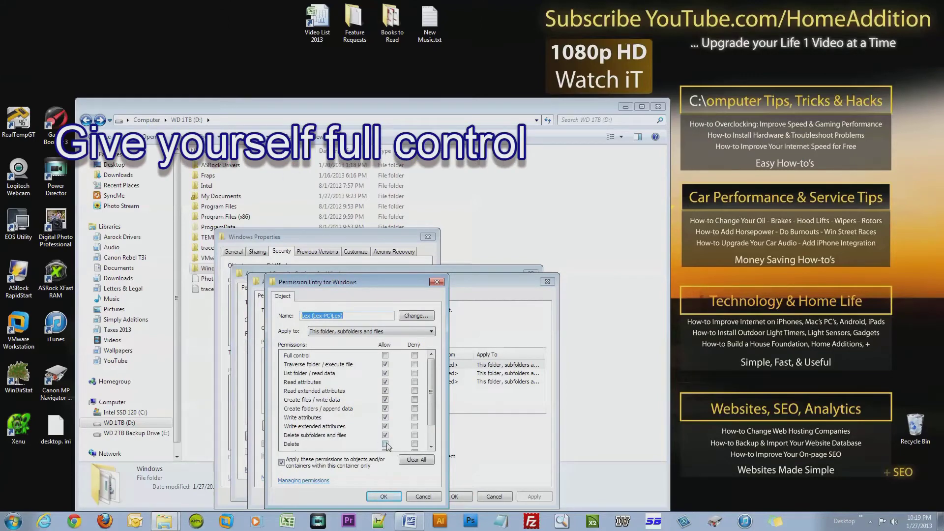
- Allow Full control in the user's permission entry on D:\Windows and confirm it
left_click(385, 355)
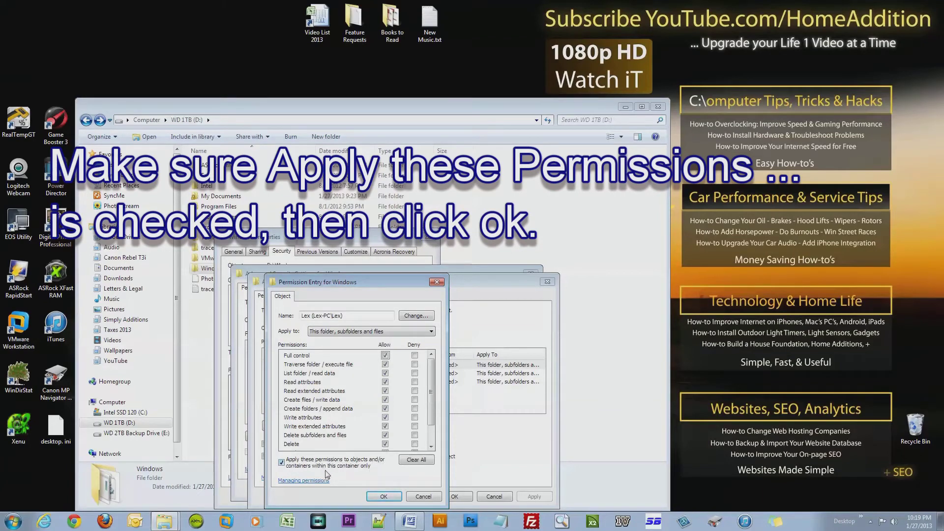
left_click(385, 497)
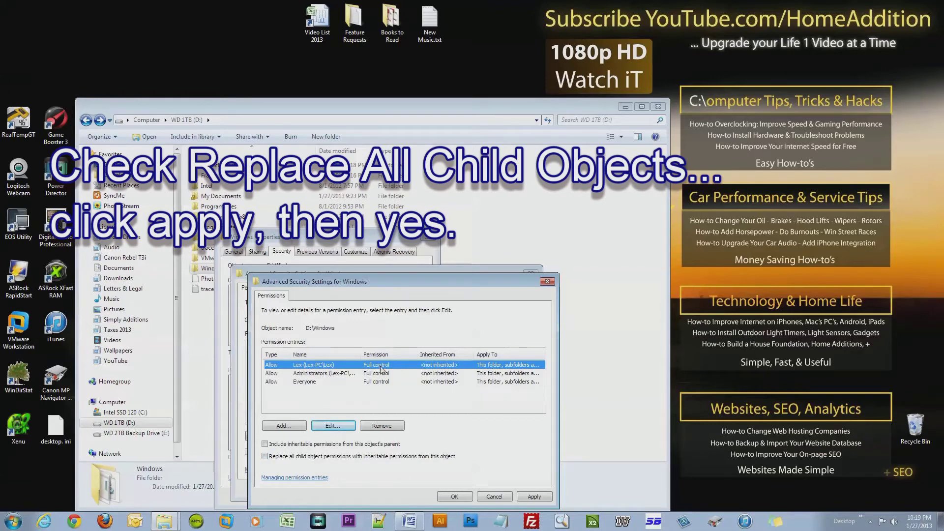
- Replace all child object permissions with inheritable ones from D:\Windows and apply the change
left_click(268, 457)
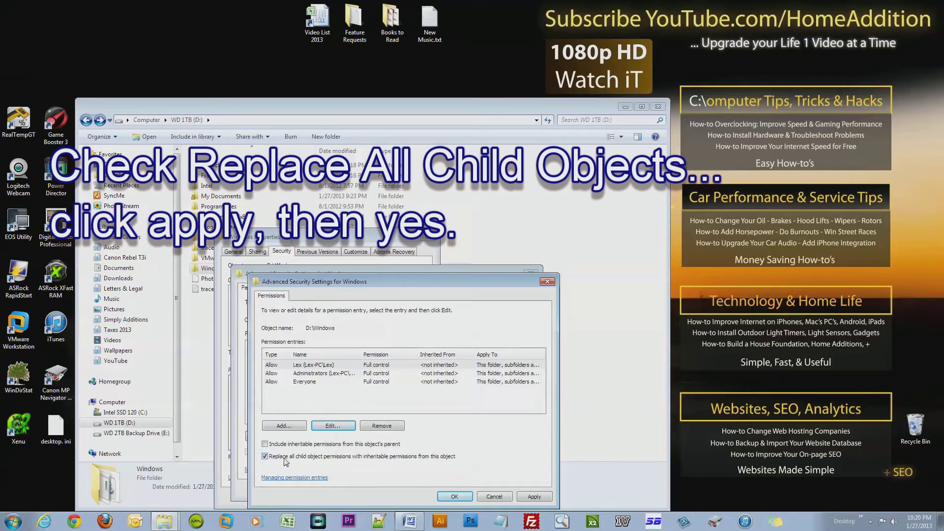
left_click(534, 496)
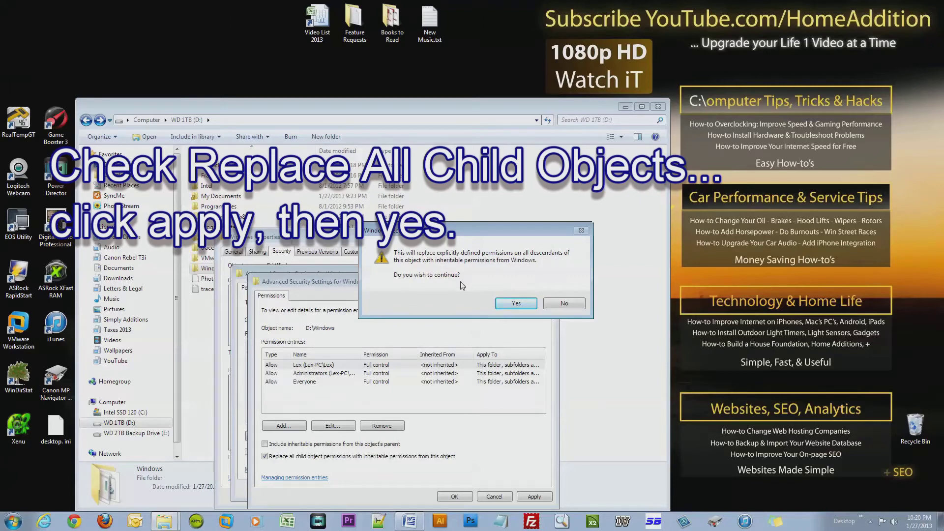
left_click(510, 305)
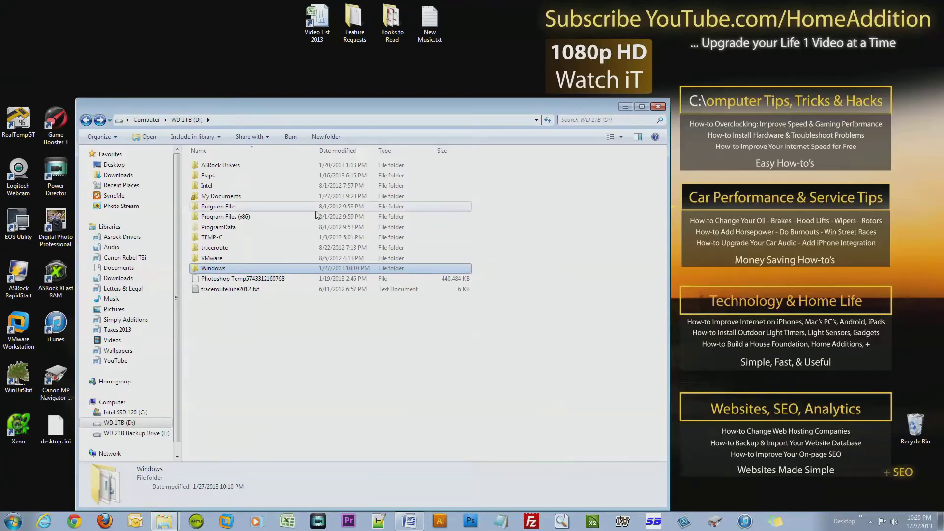
- Accept the permission entry, Advanced Security Settings and Windows Properties dialogs with OK
left_click_drag(326, 107, 320, 62)
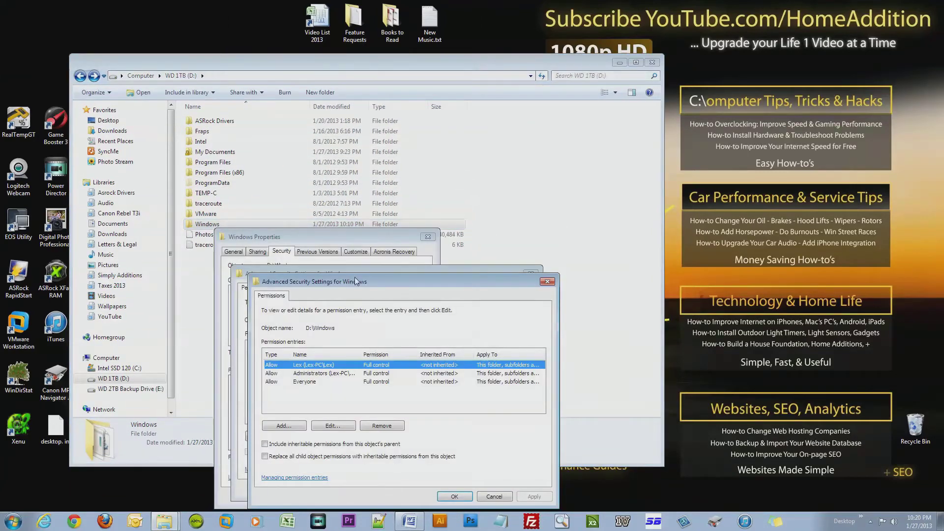
left_click_drag(355, 292, 353, 241)
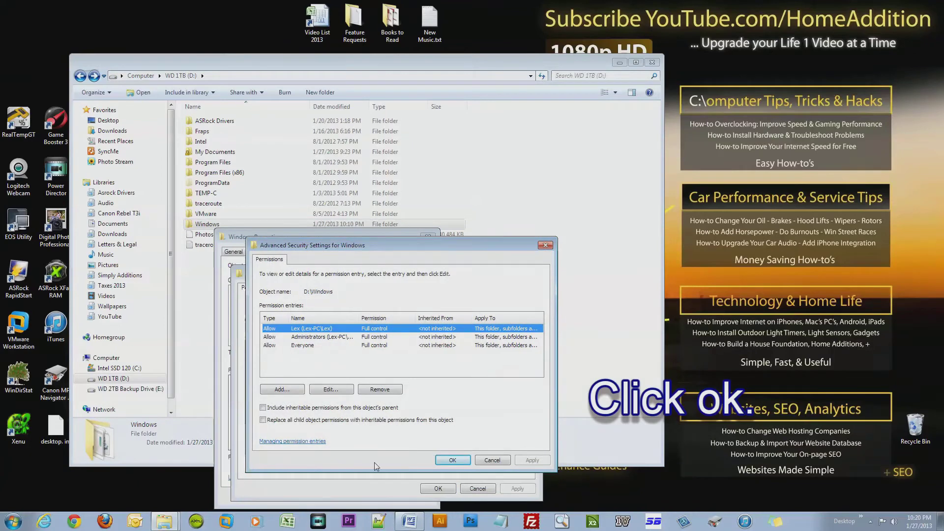
left_click(453, 461)
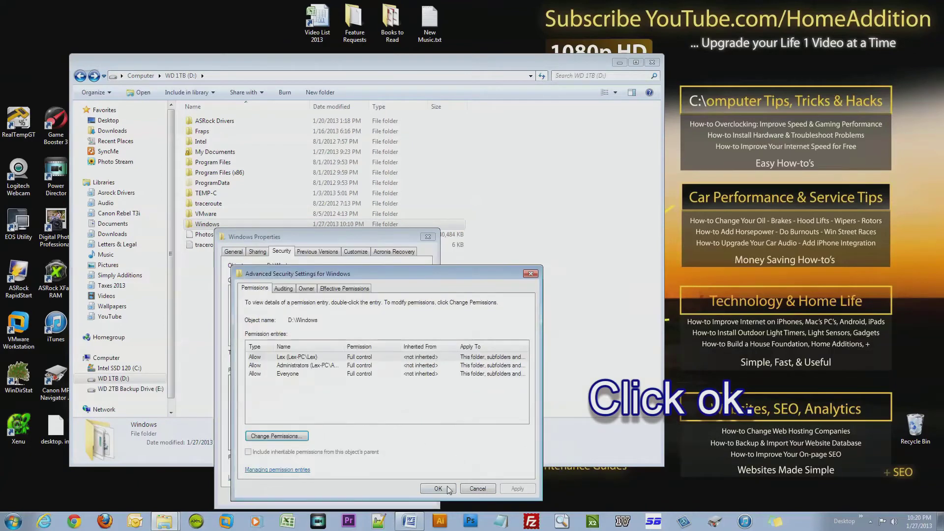
left_click(439, 490)
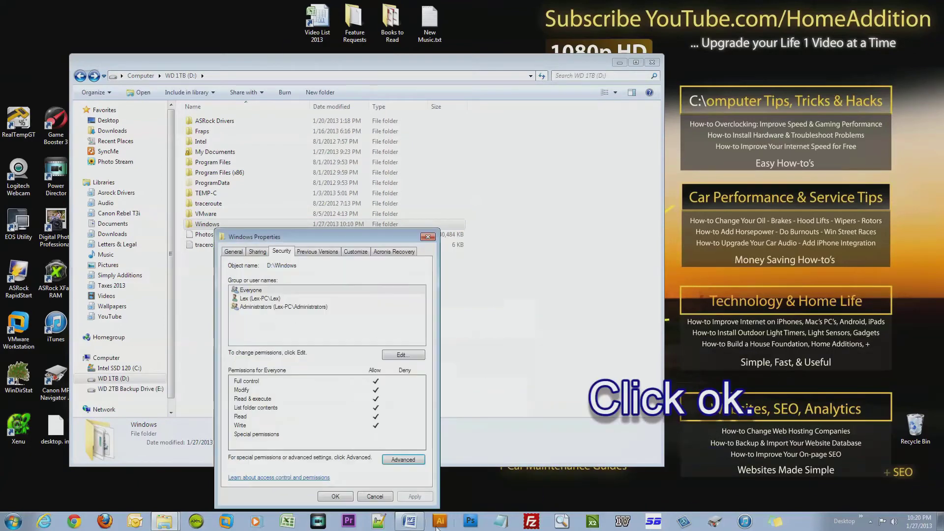
left_click(338, 498)
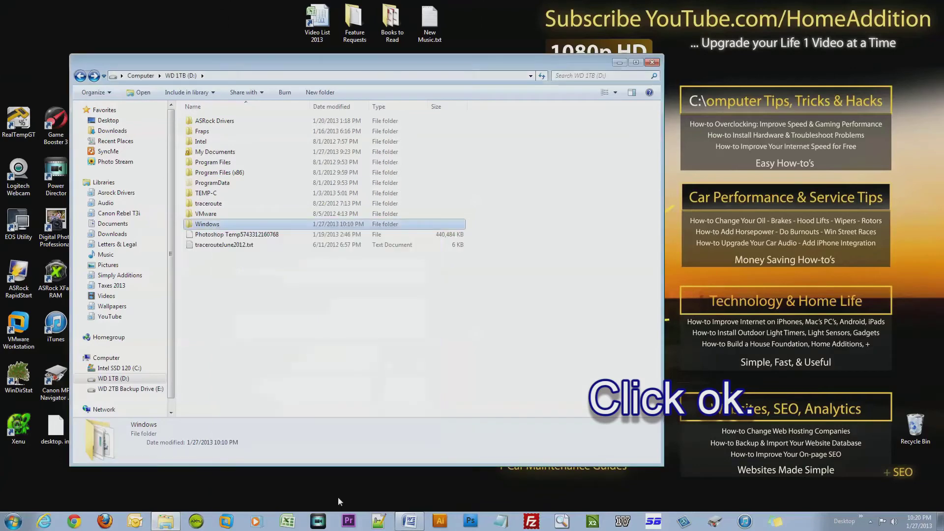
left_click(295, 272)
- Open D:\Windows and delete its PLA folder
double_click(221, 225)
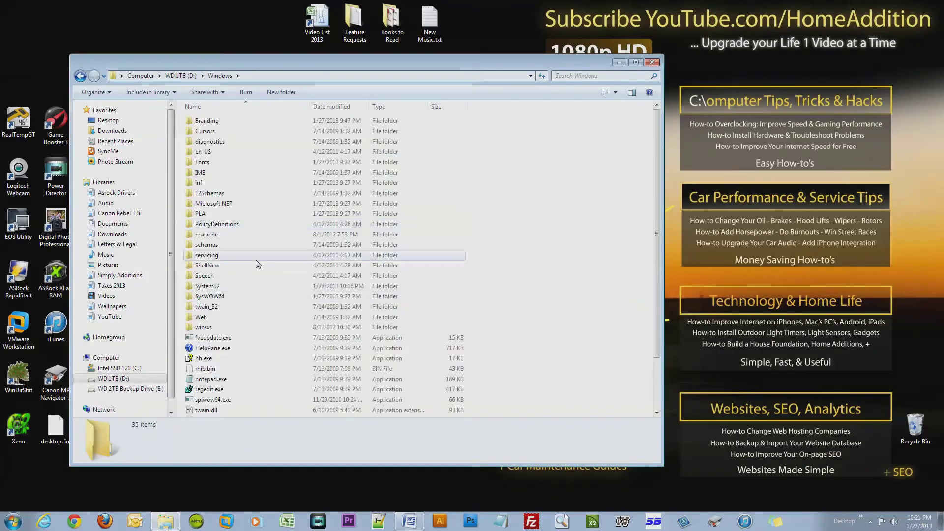
left_click(211, 225)
left_click(209, 142)
left_click(207, 183)
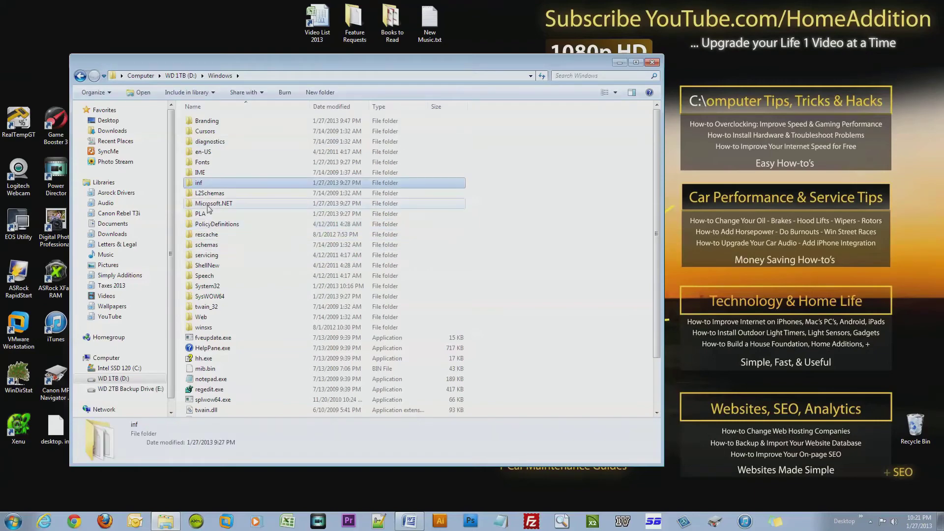
left_click(207, 266)
left_click(207, 307)
left_click(201, 213)
key("Delete")
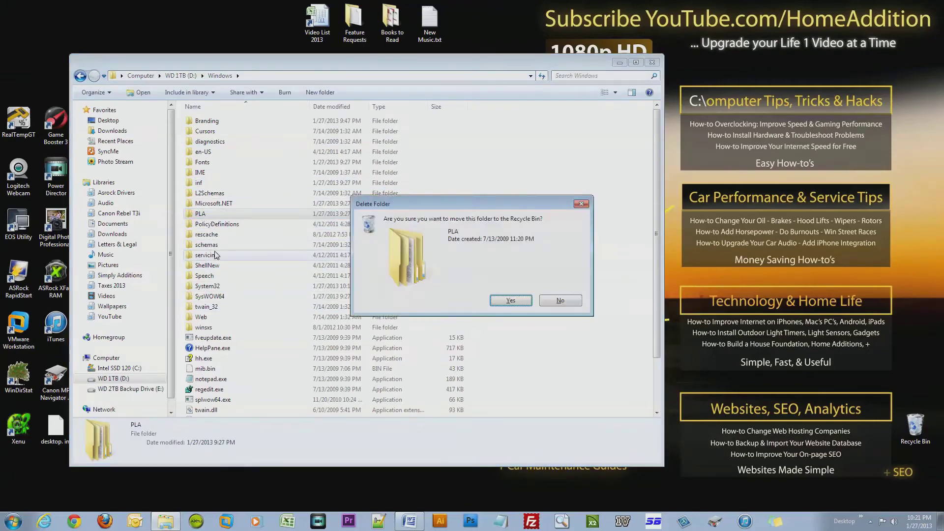
key("Return")
- Delete the schemas folder and the mib.bin file, then return to drive D:
left_click(206, 234)
key("Delete")
key("Return")
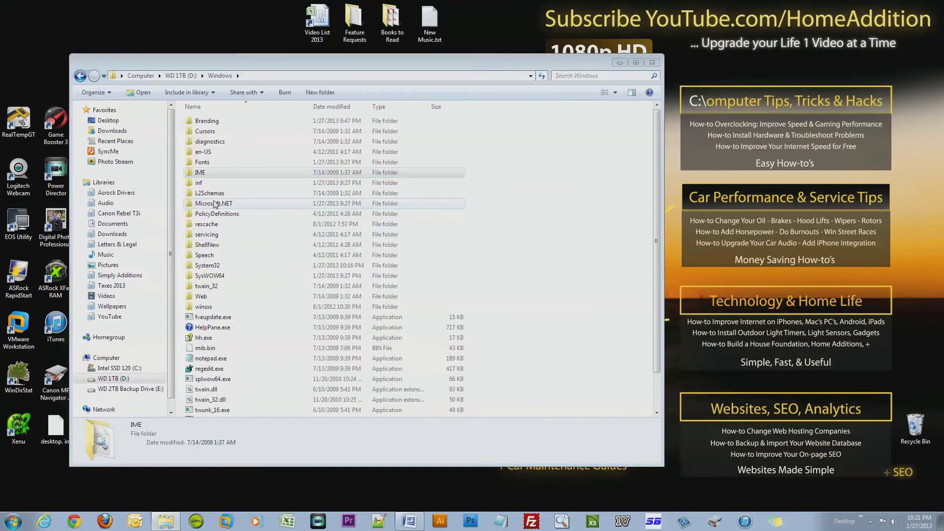
left_click(205, 337)
key("Delete")
key("Return")
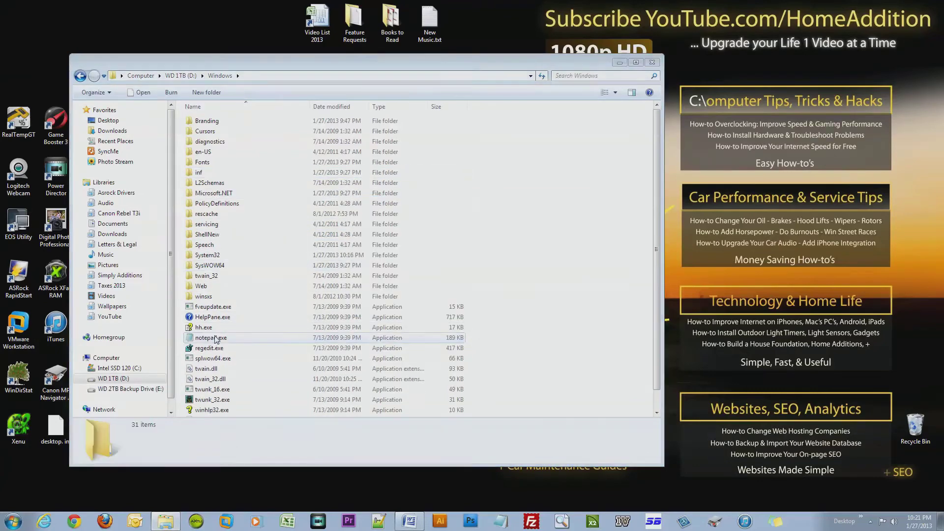
key("BackSpace")
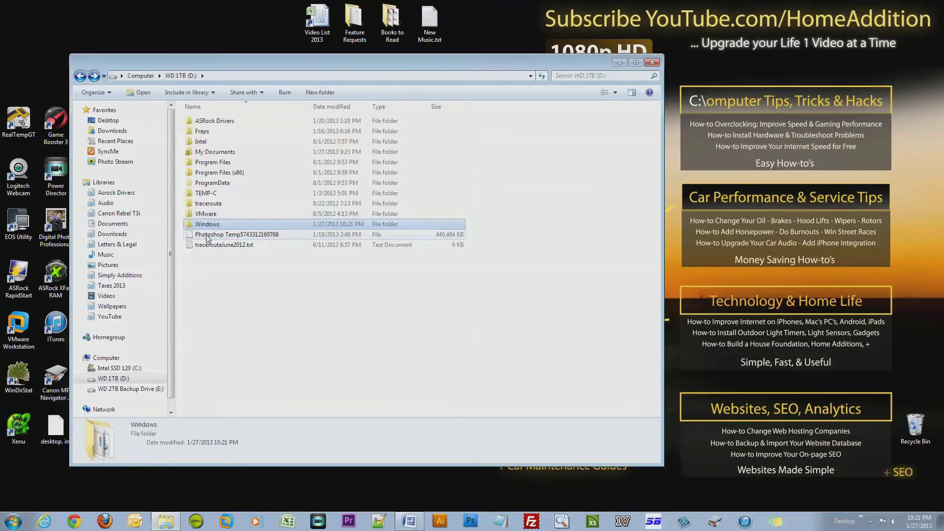
left_click(113, 359)
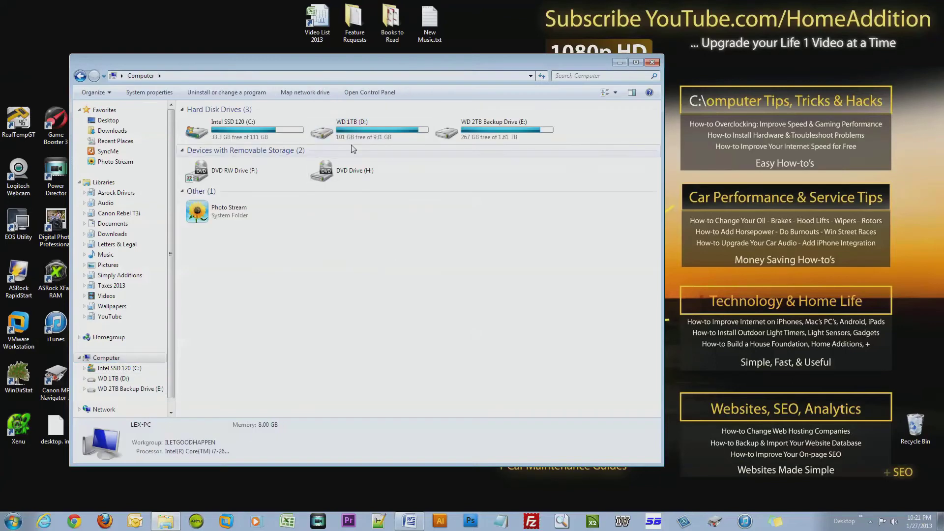
right_click(397, 262)
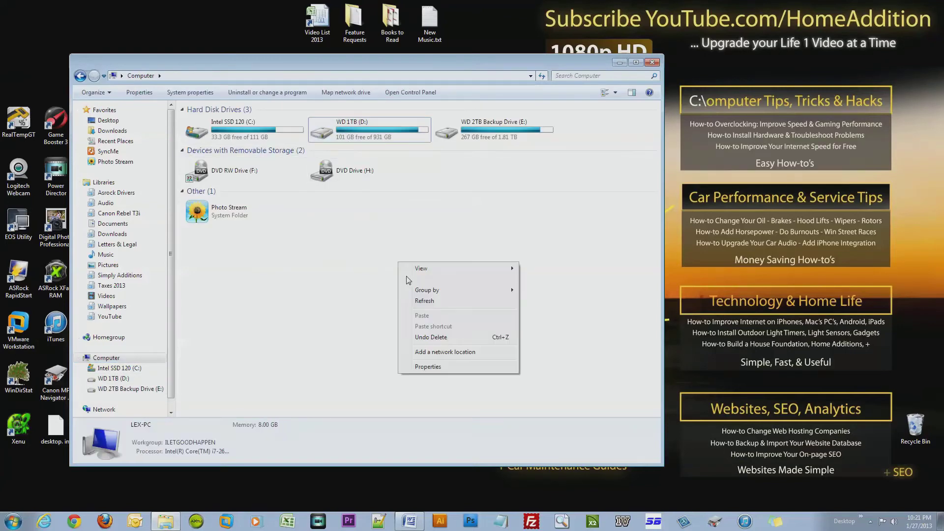
left_click(422, 298)
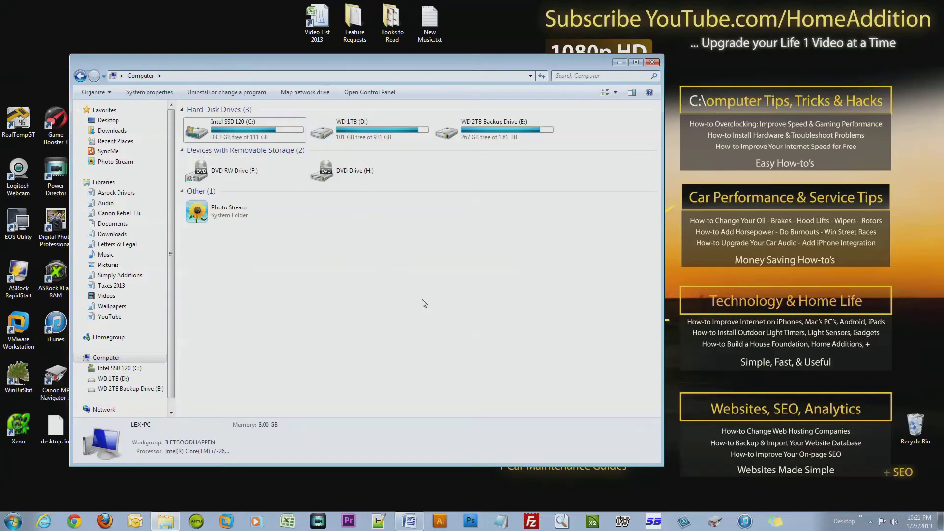
double_click(352, 137)
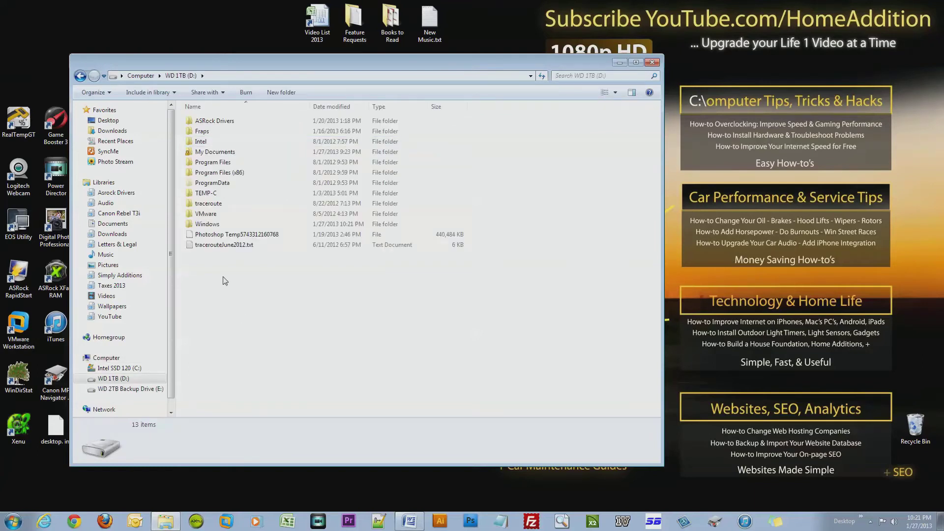
left_click(207, 227)
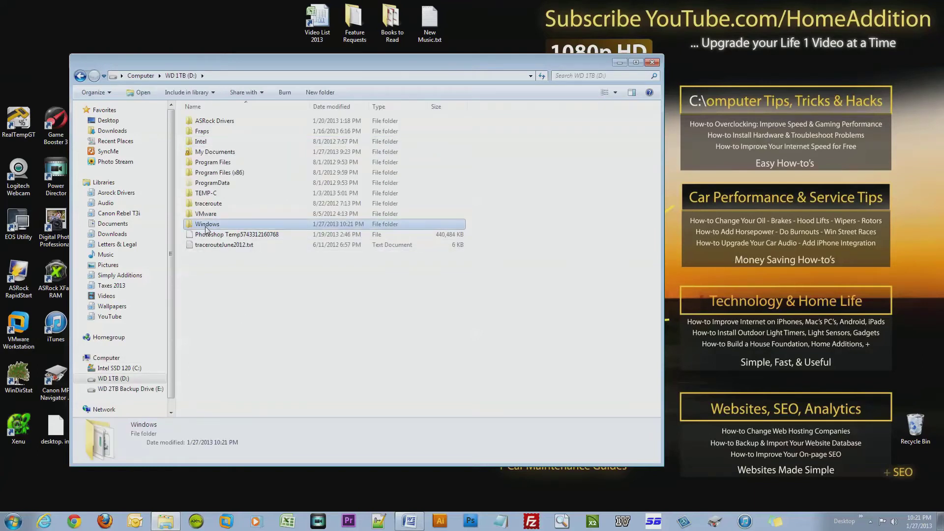
key("Delete")
- Confirm permanently deleting D:\Windows and check that drive D: shows 106 GB free
key("Escape")
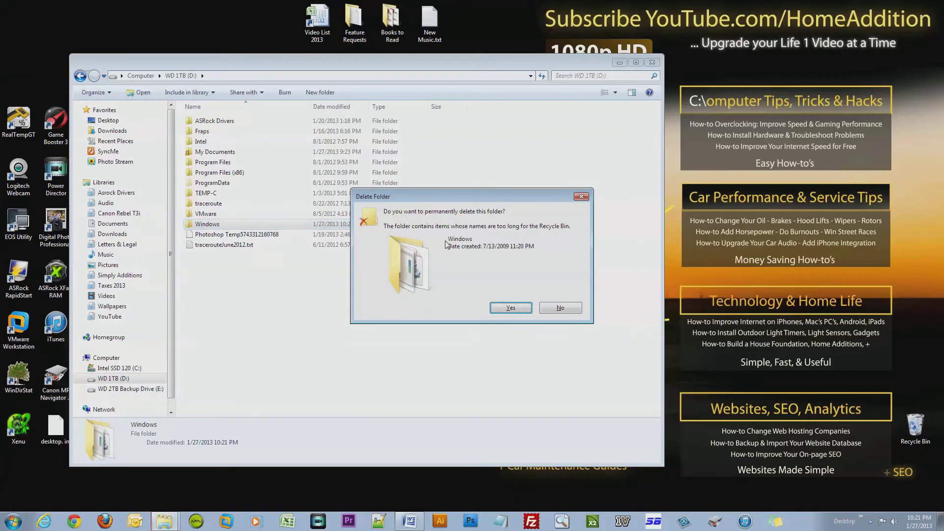
key("Return")
key("Return")
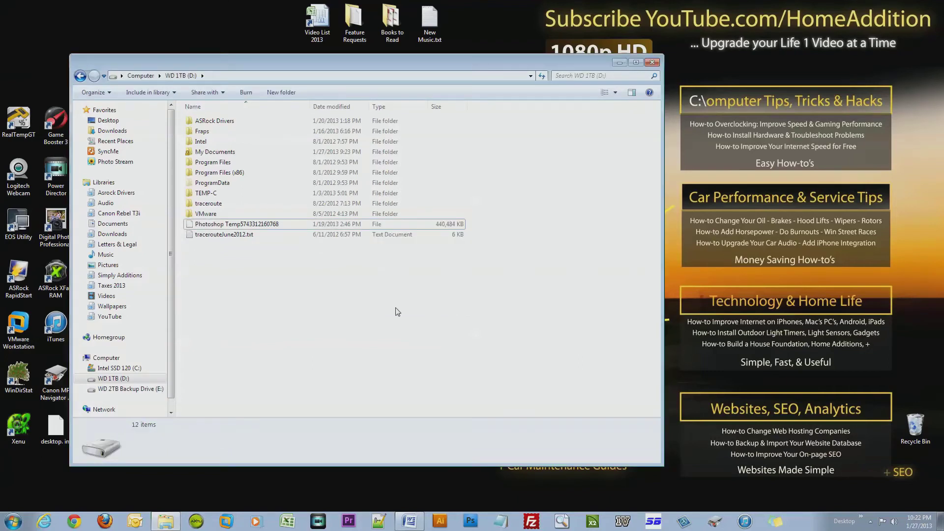
left_click(108, 358)
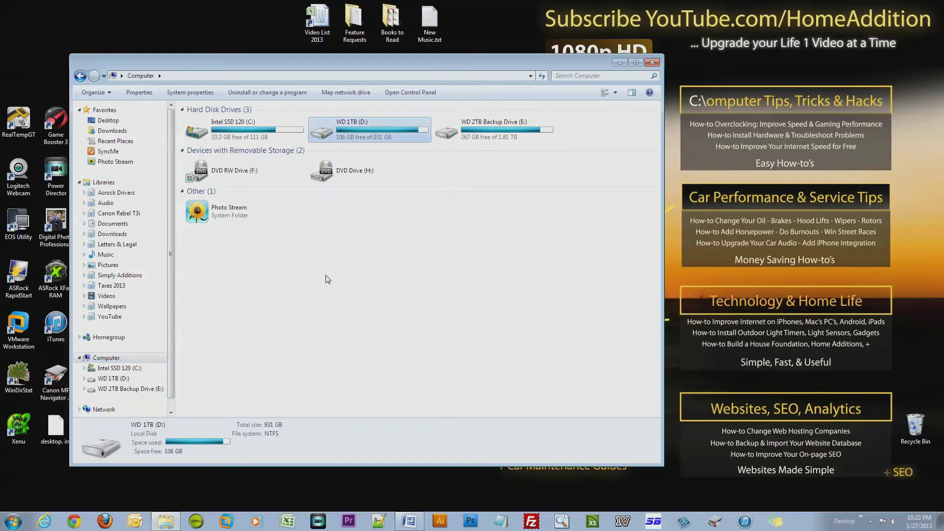
left_click(328, 279)
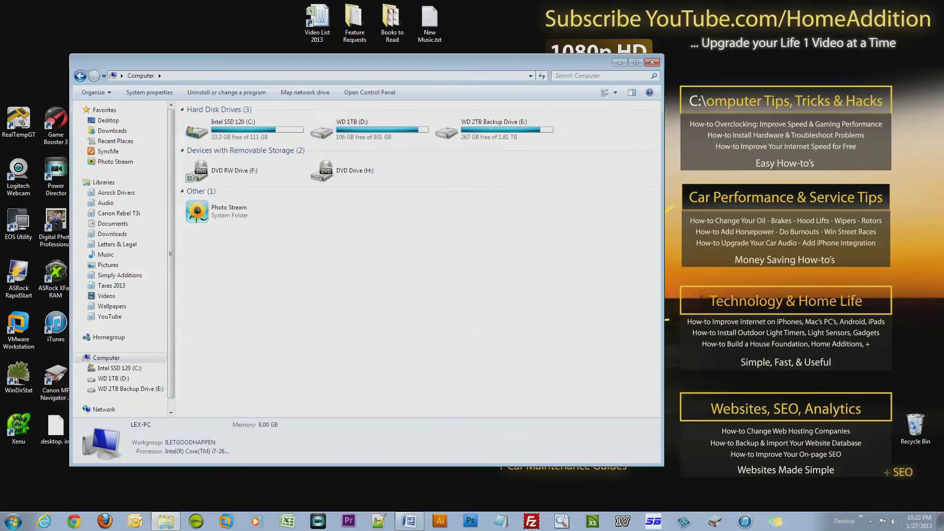